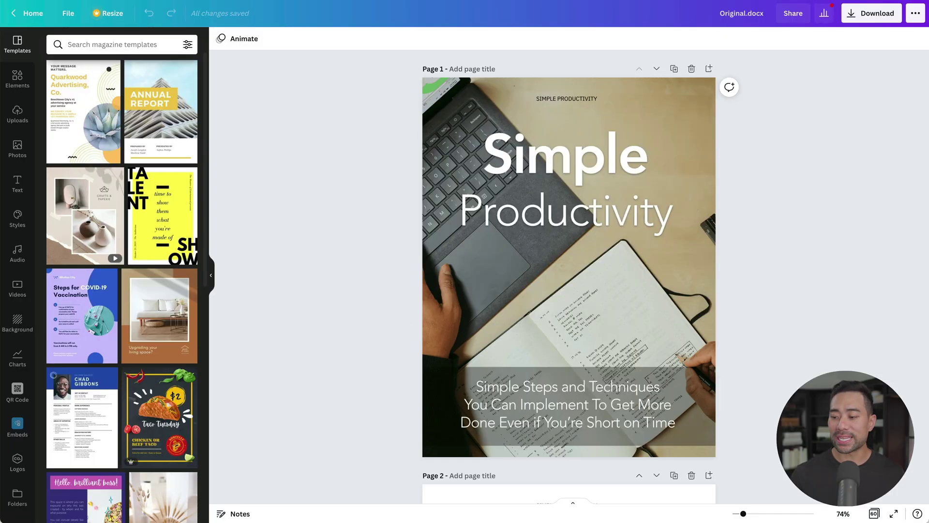
Replace page 6's Introduction paragraph with the sentence 'This is an example'.
scroll(568, 276, "down", 12)
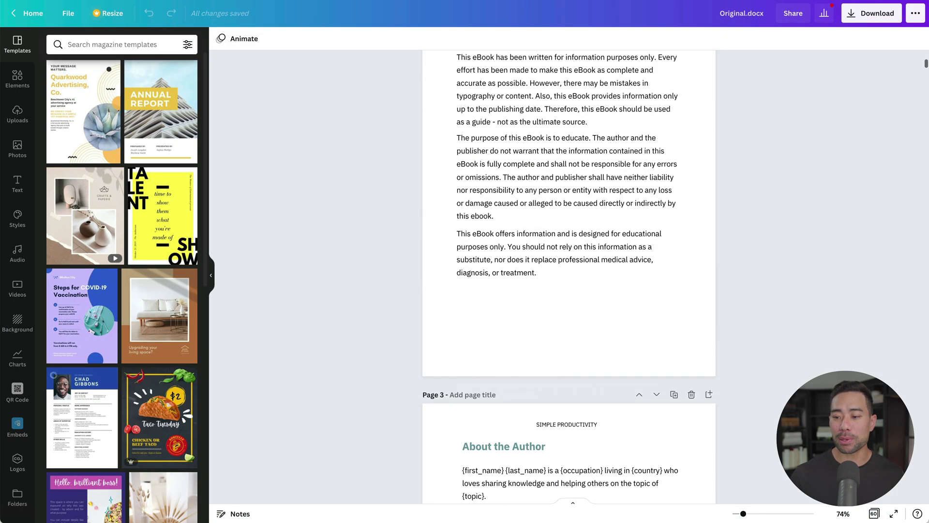
scroll(569, 276, "down", 12)
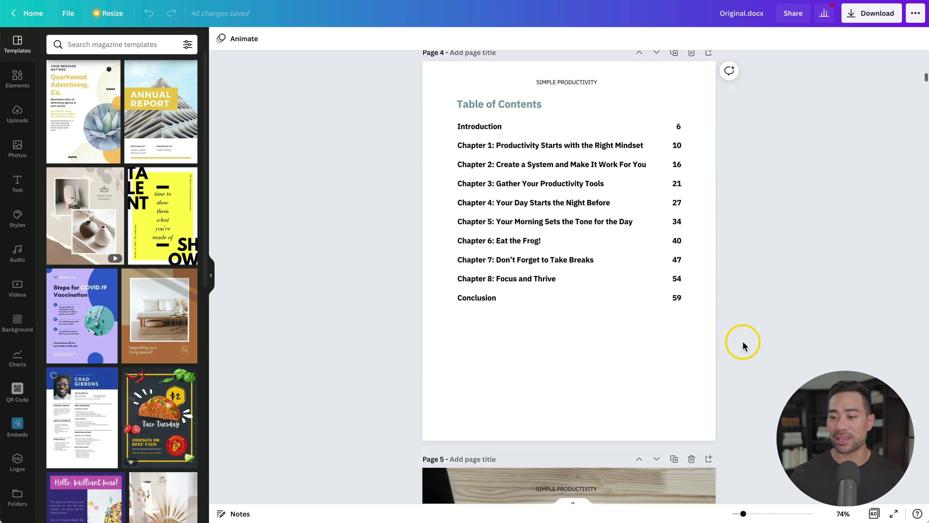
scroll(742, 341, "down", 10)
scroll(687, 234, "down", 15)
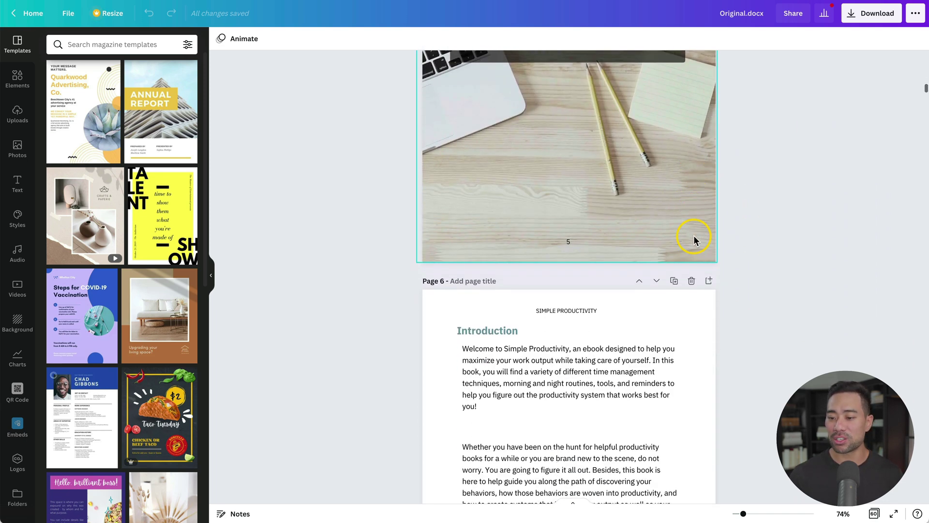
scroll(694, 237, "down", 20)
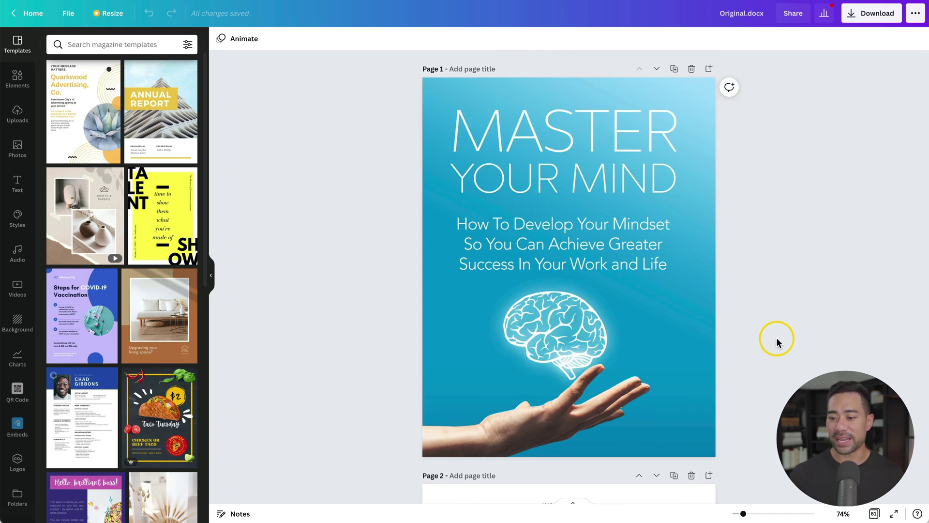
scroll(777, 338, "down", 10)
scroll(777, 337, "down", 13)
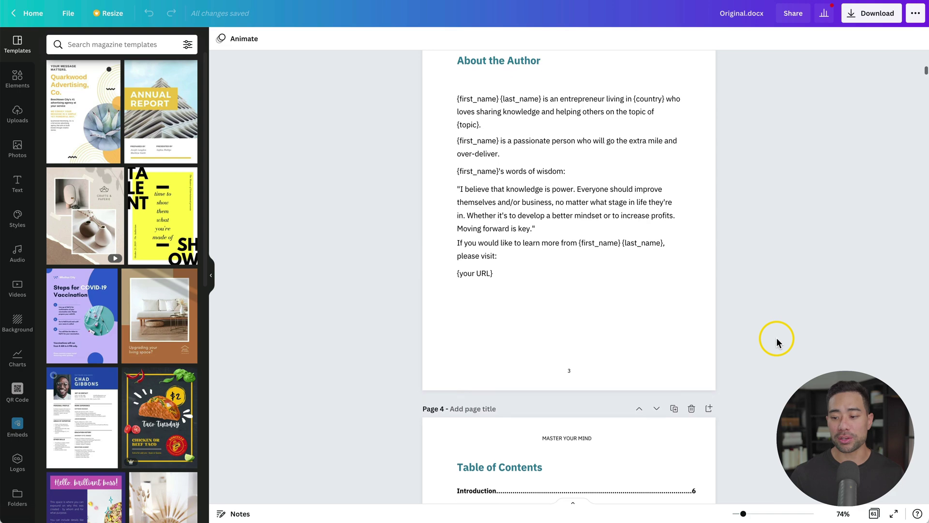
scroll(770, 337, "down", 15)
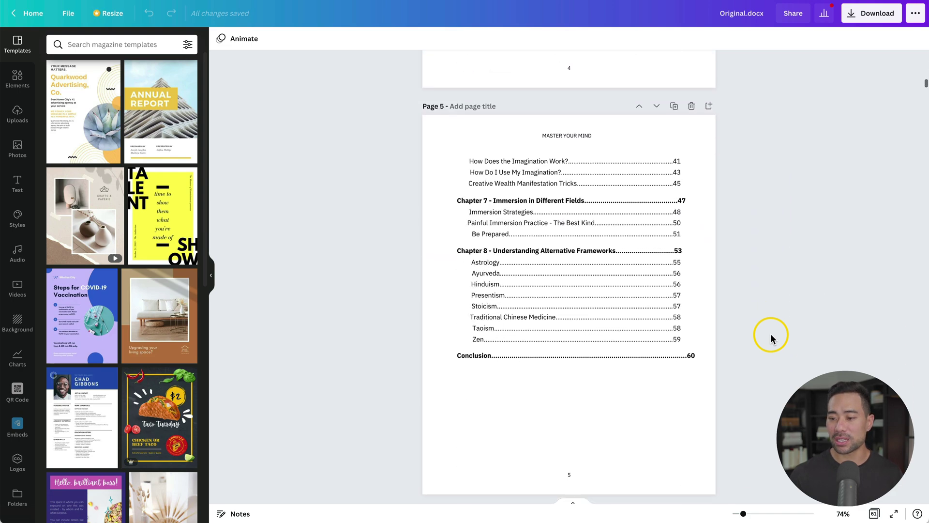
scroll(804, 341, "down", 8)
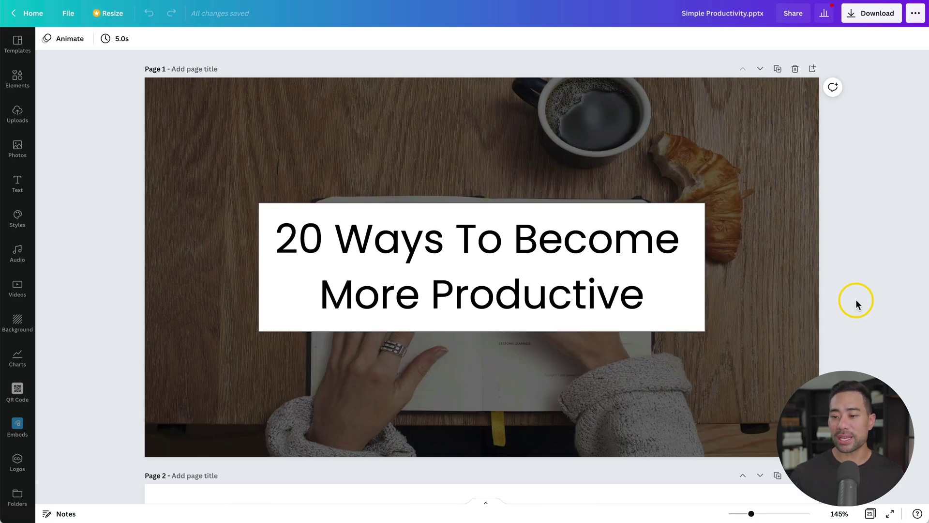
scroll(855, 304, "down", 10)
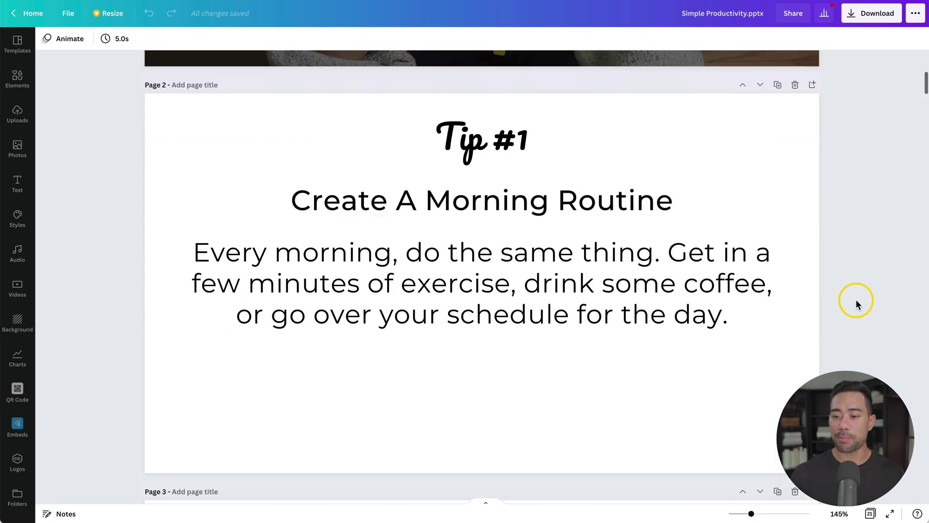
scroll(857, 301, "down", 15)
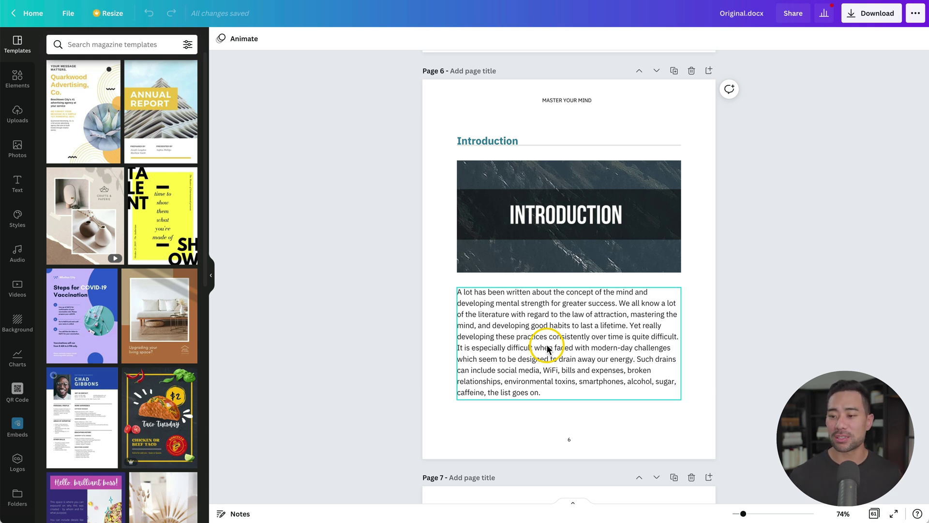
left_click(484, 308)
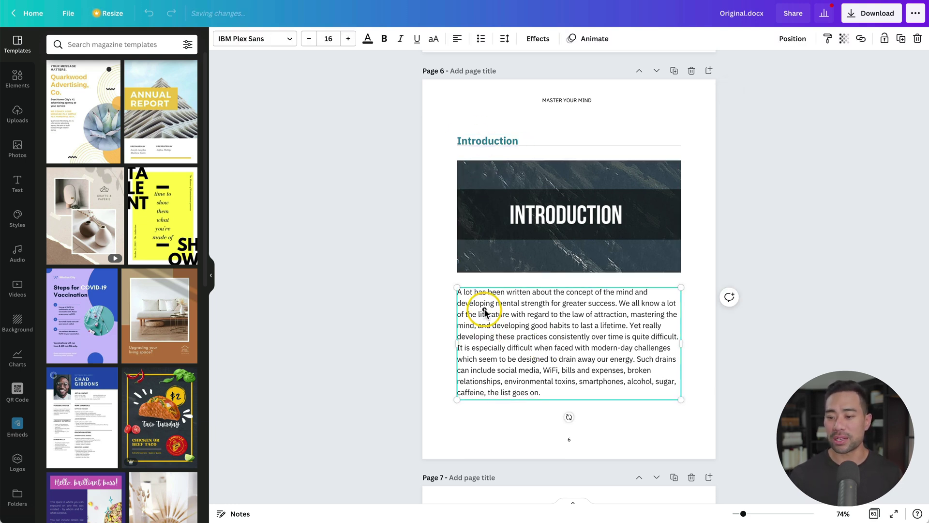
left_click(484, 309)
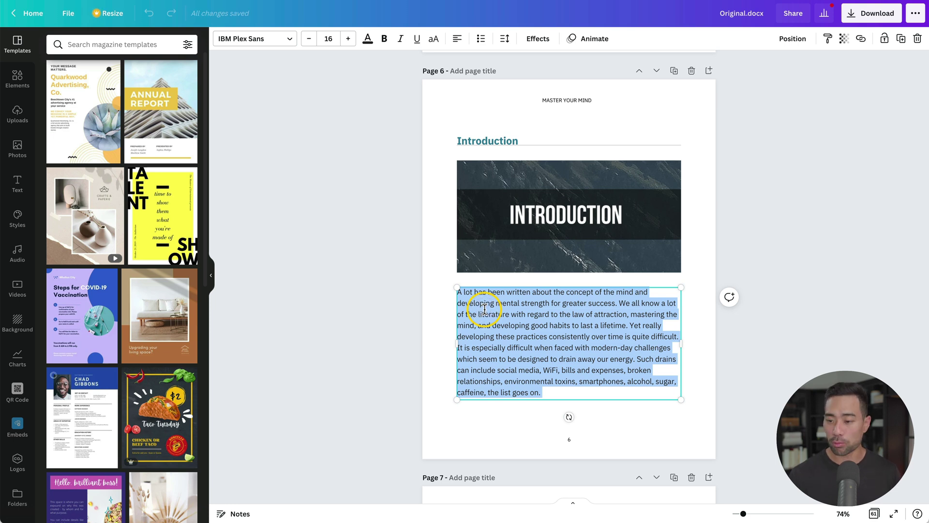
type("This is an example")
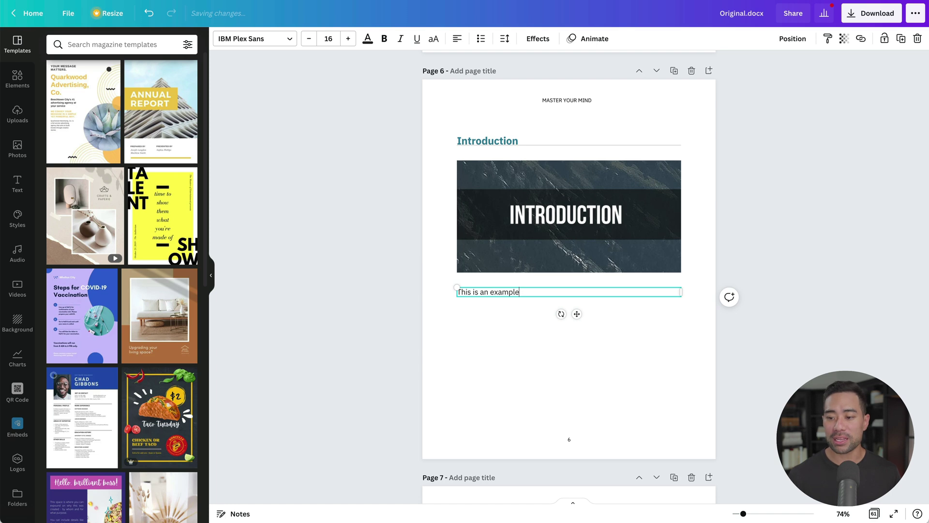
left_click(455, 340)
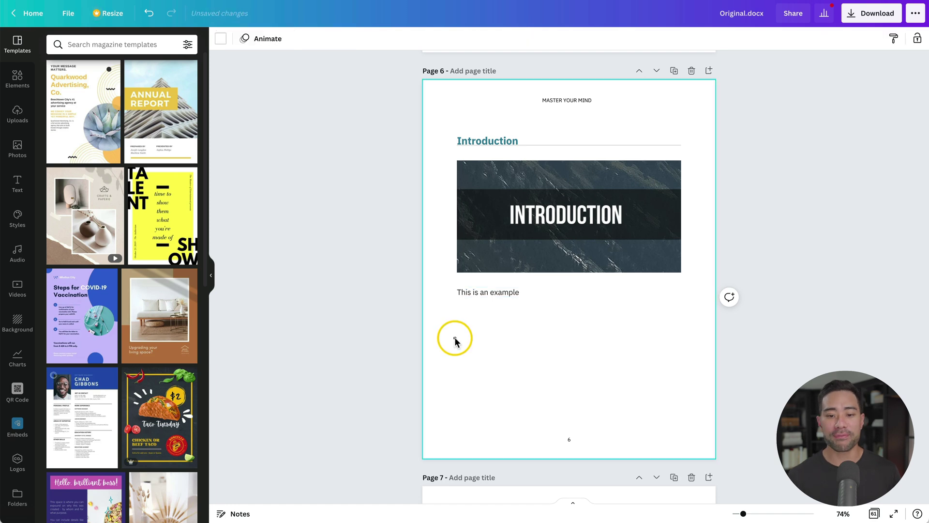
Add the flower bouquet graphic from Elements below the text, undoing it back to small size.
left_click(23, 82)
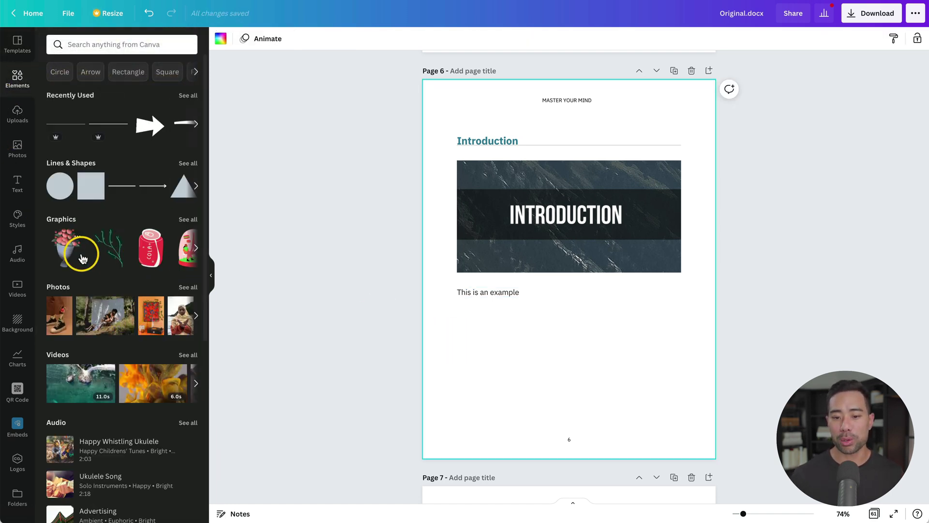
left_click(66, 253)
left_click(552, 292)
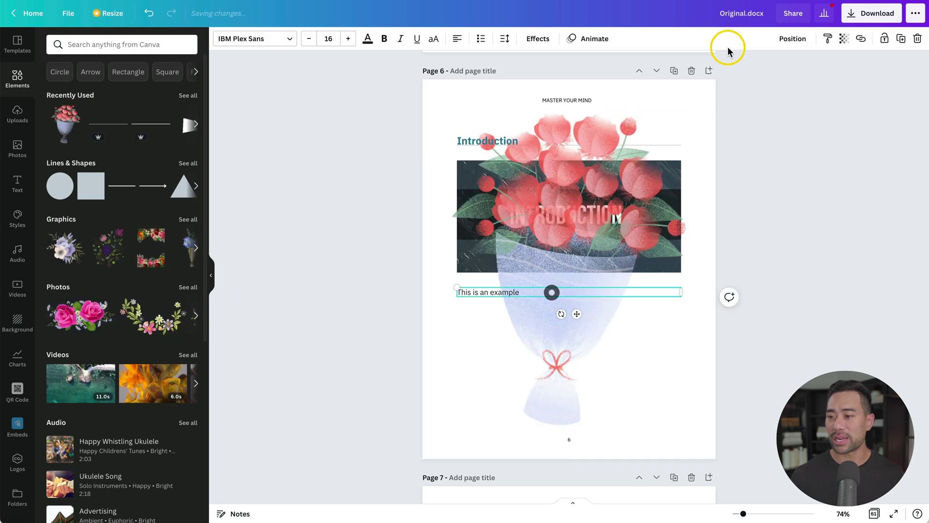
left_click(534, 362)
key("ctrl+z")
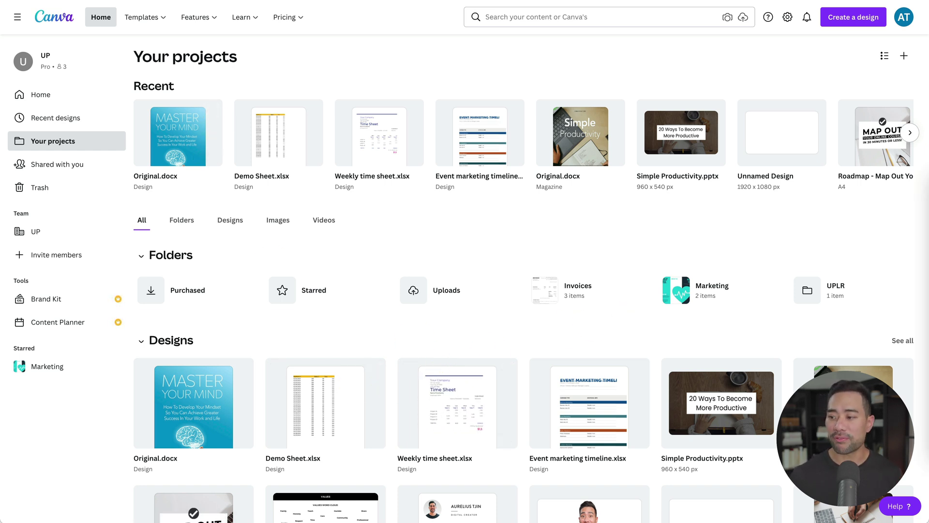
Bring up the Finder window of the Canva folder holding the docx, xlsx and pptx files.
left_click(689, 145)
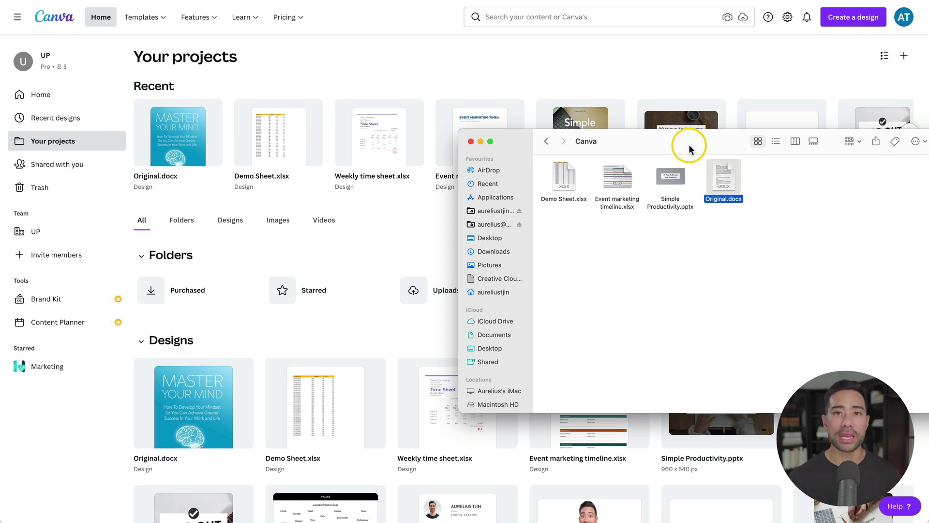
Drag Original.docx from Finder onto Canva's Your projects page to upload it.
left_click(670, 248)
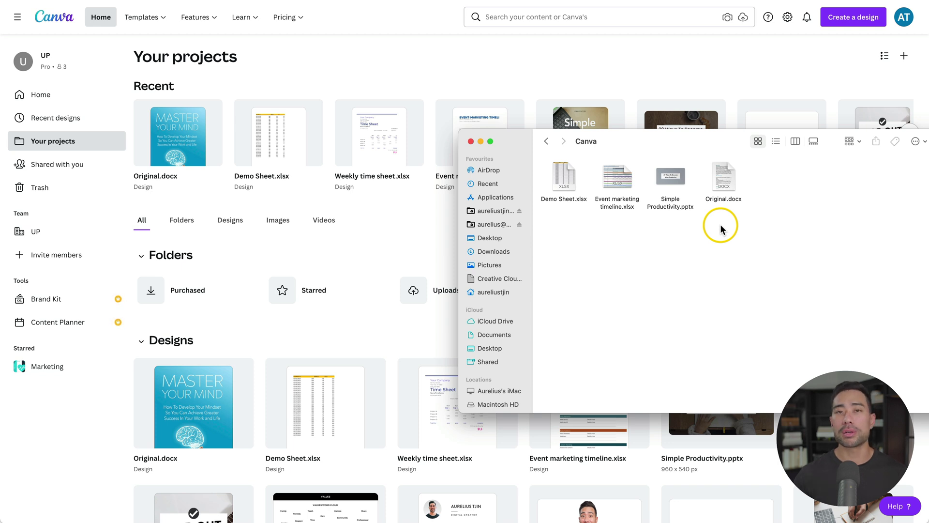
left_click_drag(732, 180, 734, 178)
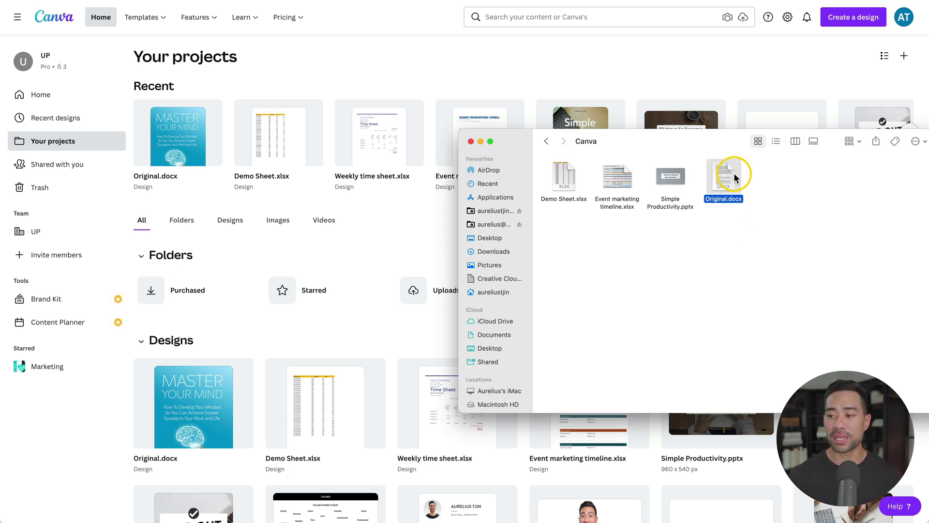
left_click_drag(728, 174, 296, 356)
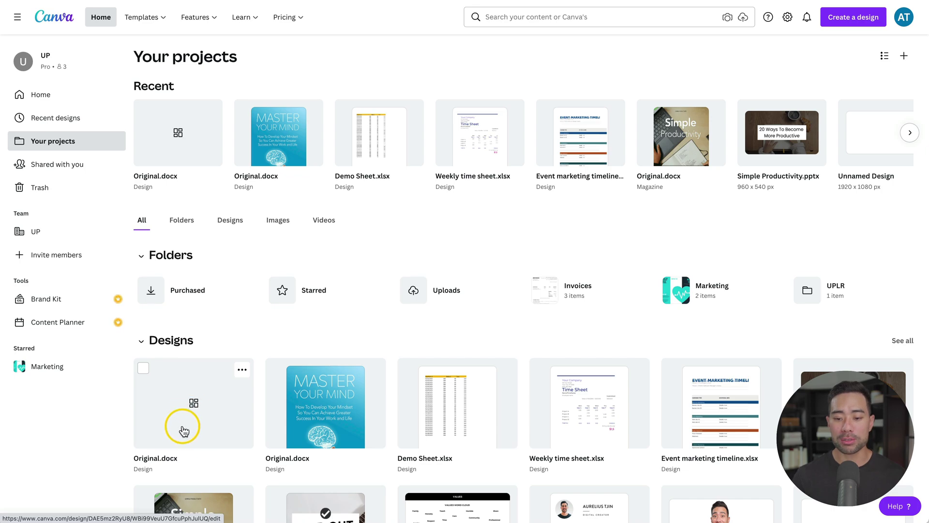
Open the imported Original.docx design, scroll to the Chapter 1 page and view all 62 pages in grid view.
left_click(184, 431)
scroll(754, 353, "down", 2)
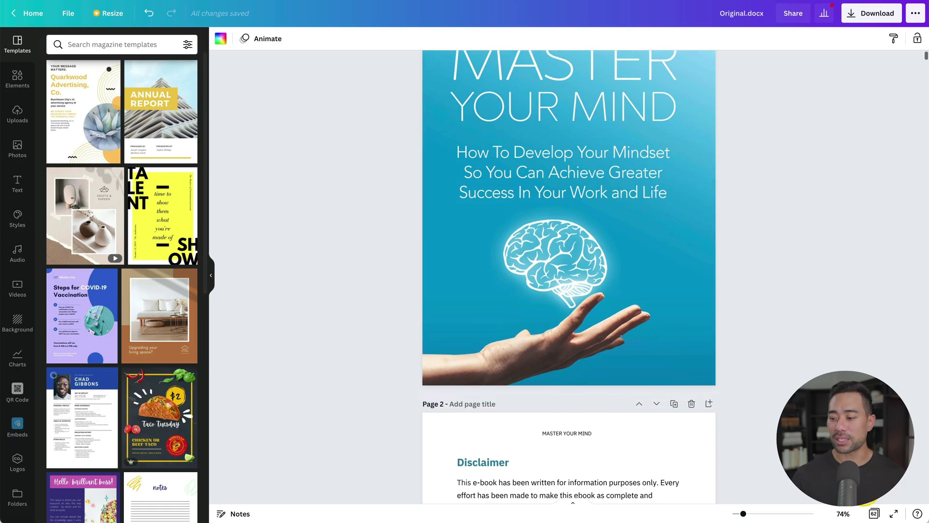
scroll(569, 276, "down", 3)
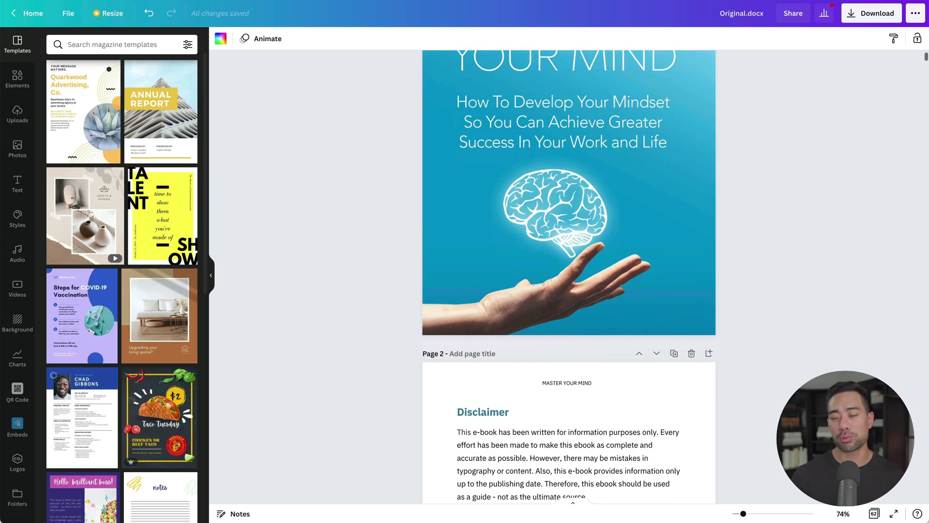
scroll(568, 276, "down", 15)
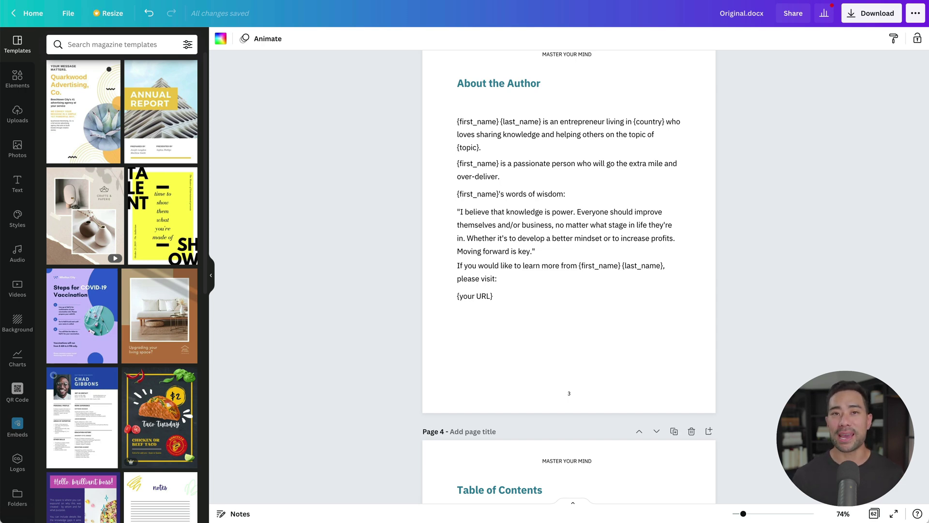
left_click(527, 325)
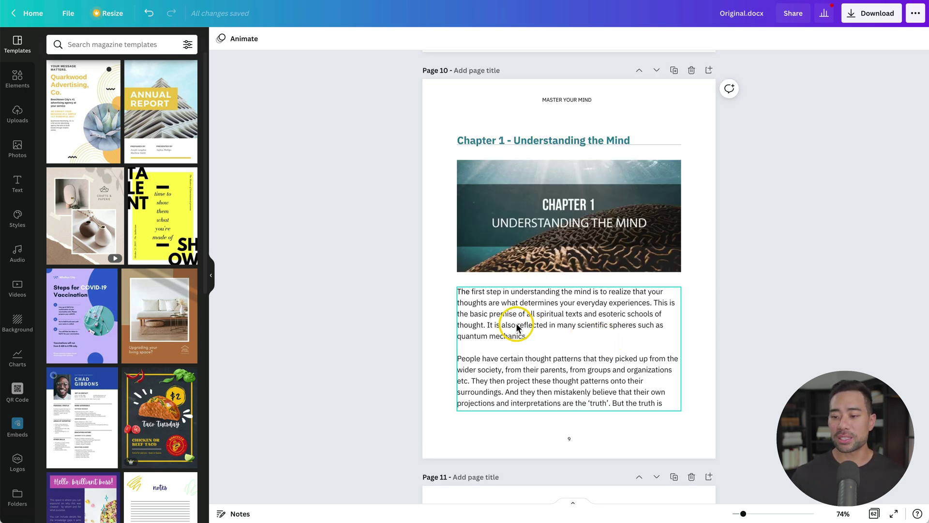
double_click(518, 326)
left_click(534, 338)
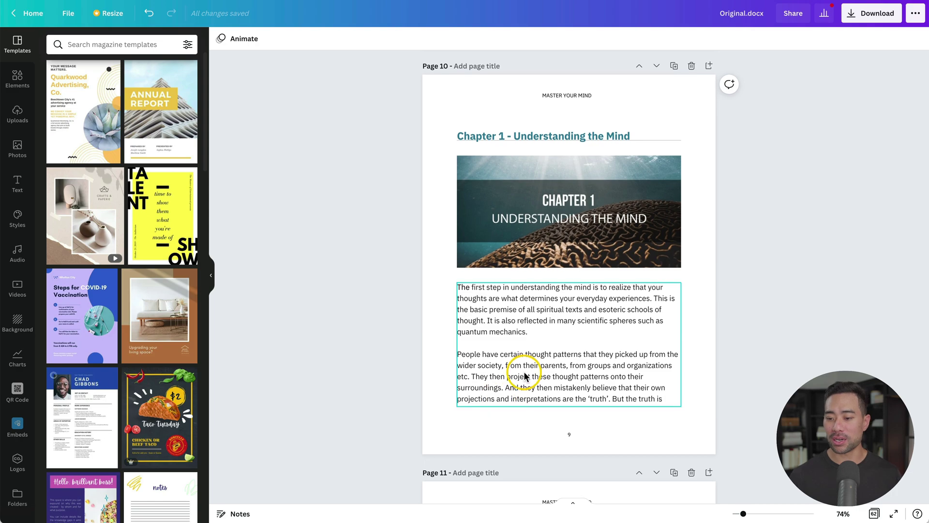
scroll(525, 376, "down", 20)
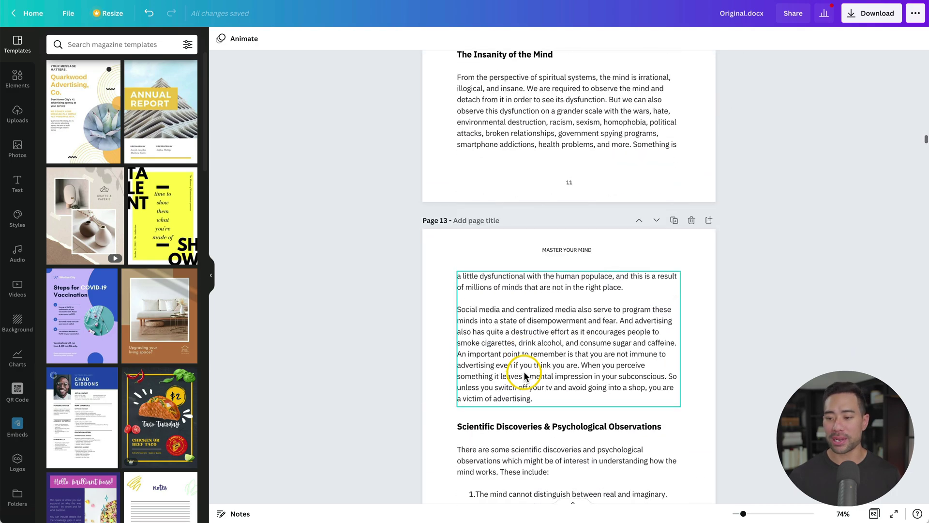
scroll(525, 376, "up", 1)
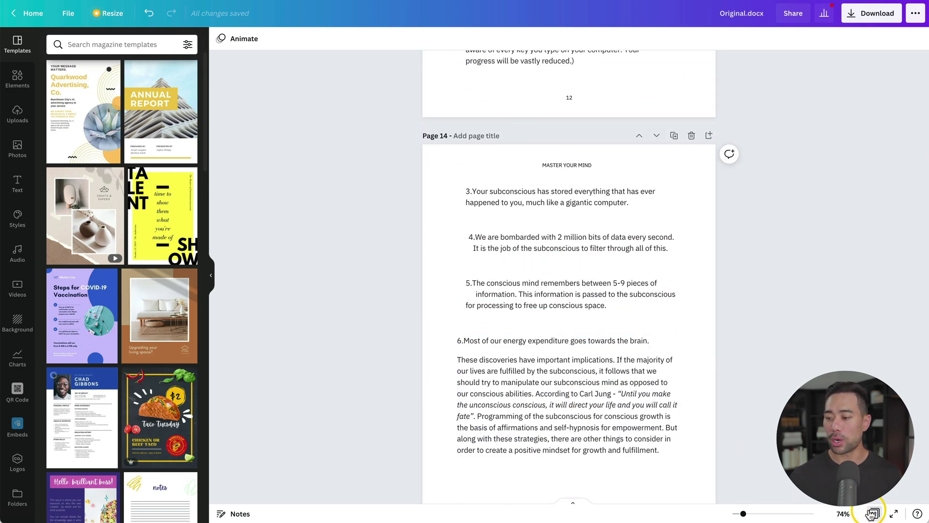
left_click(870, 512)
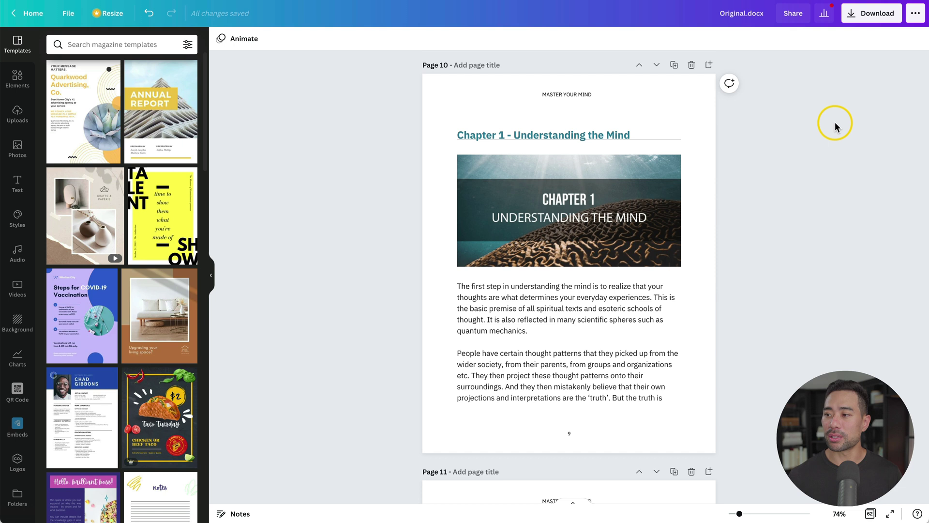
Check which file types the ebook can be downloaded as in the Download File type list.
left_click(865, 17)
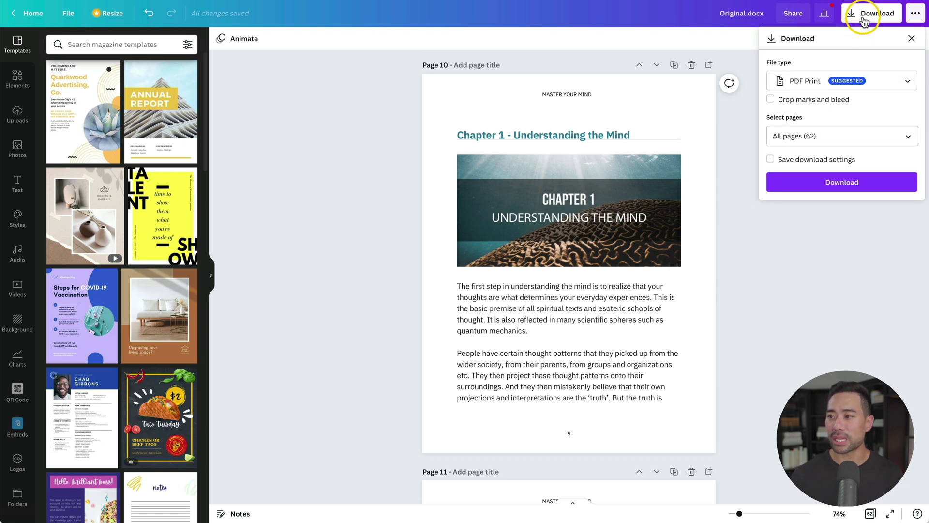
left_click(805, 82)
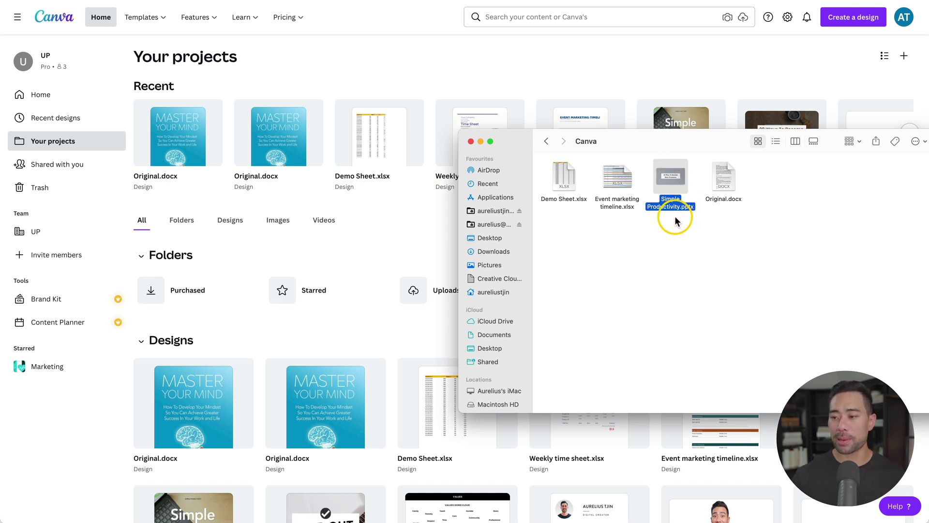
Upload Simple Productivity.pptx from Finder into Canva's designs and open it.
mouse_move(671, 179)
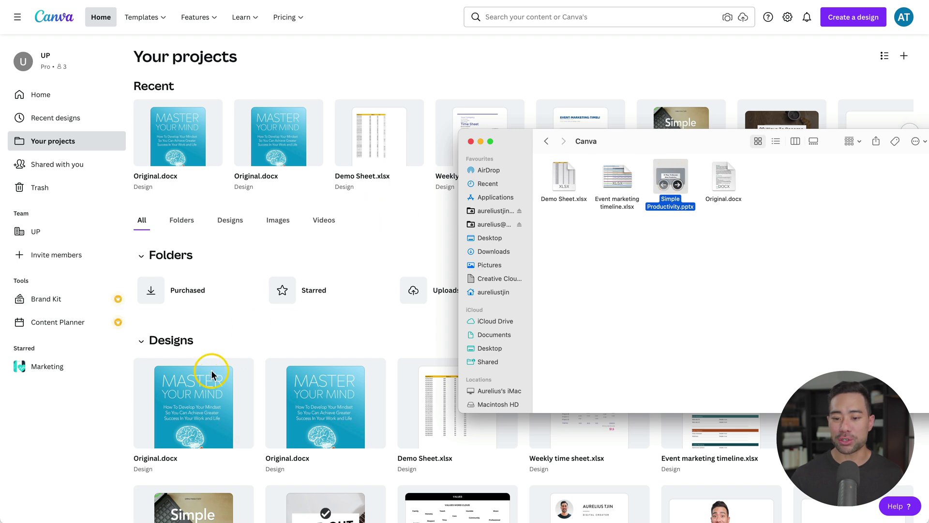
left_click_drag(211, 370, 209, 396)
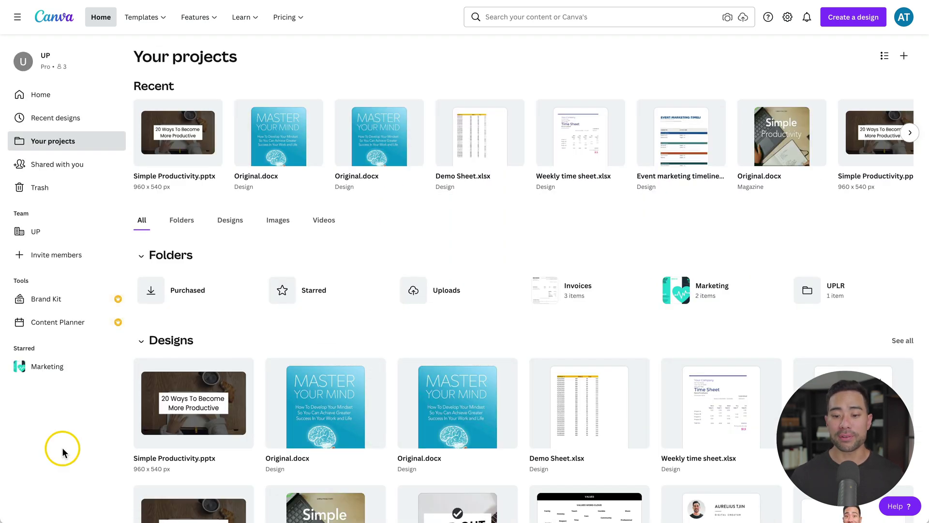
left_click(192, 414)
Scroll through the presentation's slides and toggle the page Animate panel open and closed.
scroll(753, 318, "down", 6)
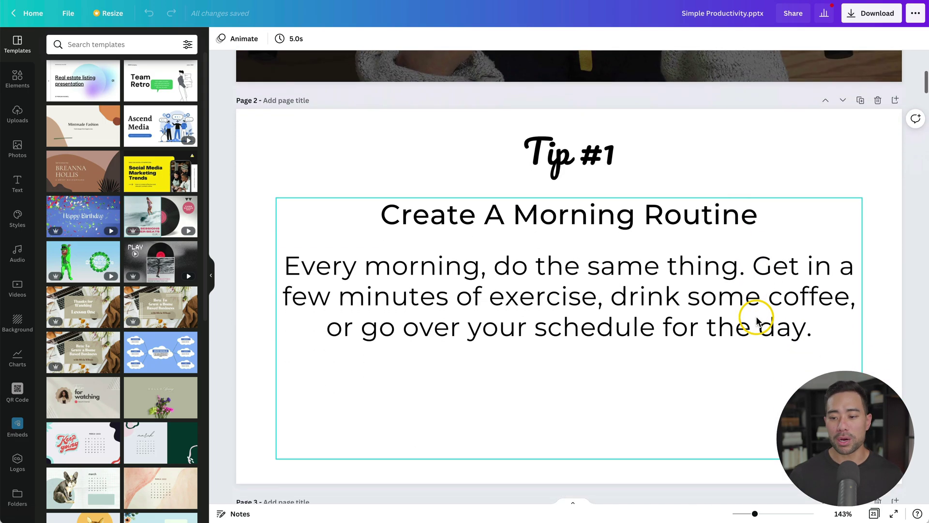
scroll(755, 318, "down", 10)
scroll(347, 89, "up", 15)
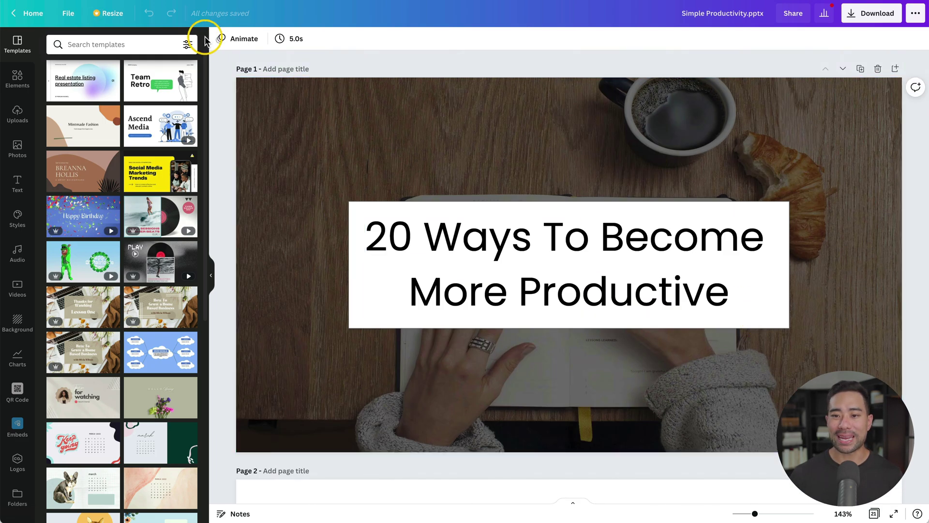
left_click(239, 43)
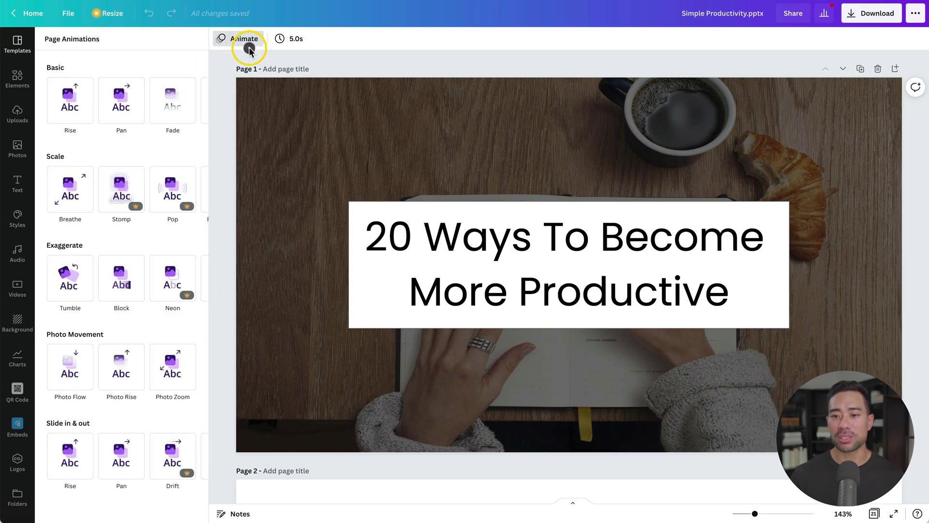
left_click(246, 35)
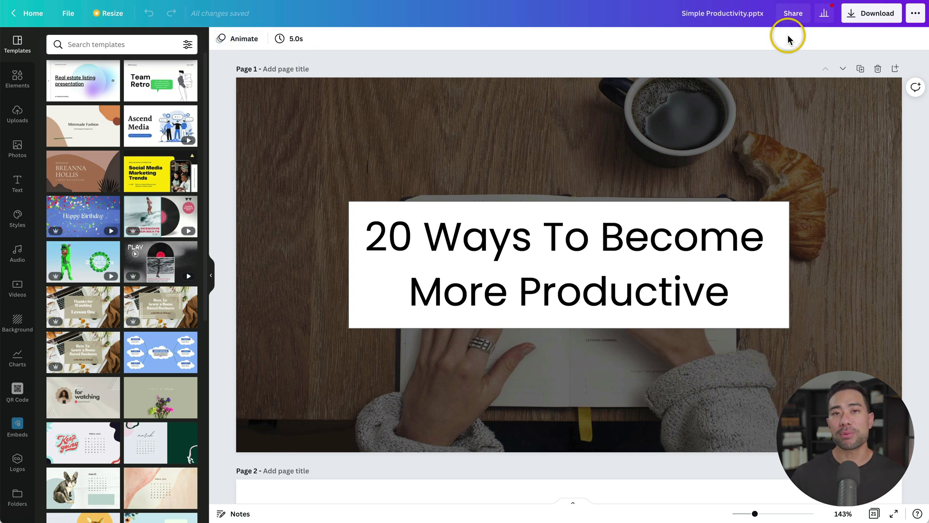
Present the Simple Productivity slides full screen with the Standard presentation type.
left_click(912, 15)
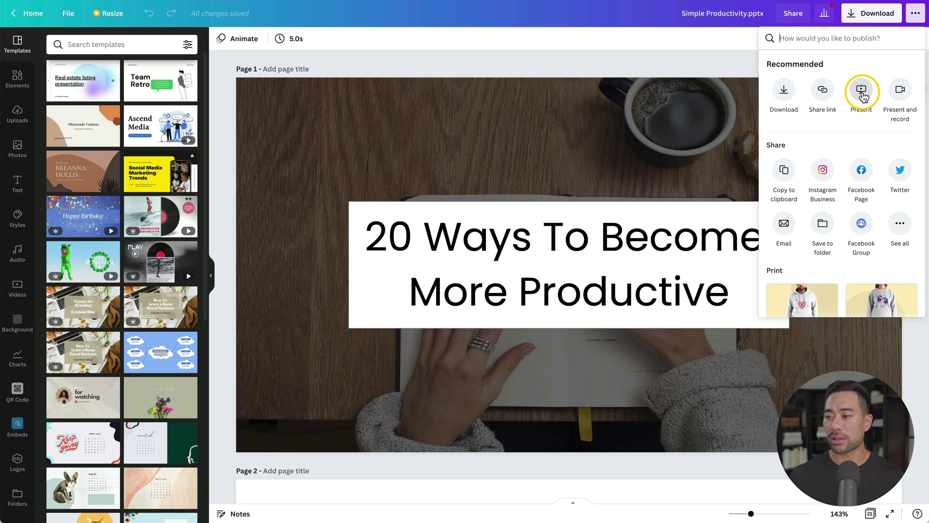
left_click(862, 90)
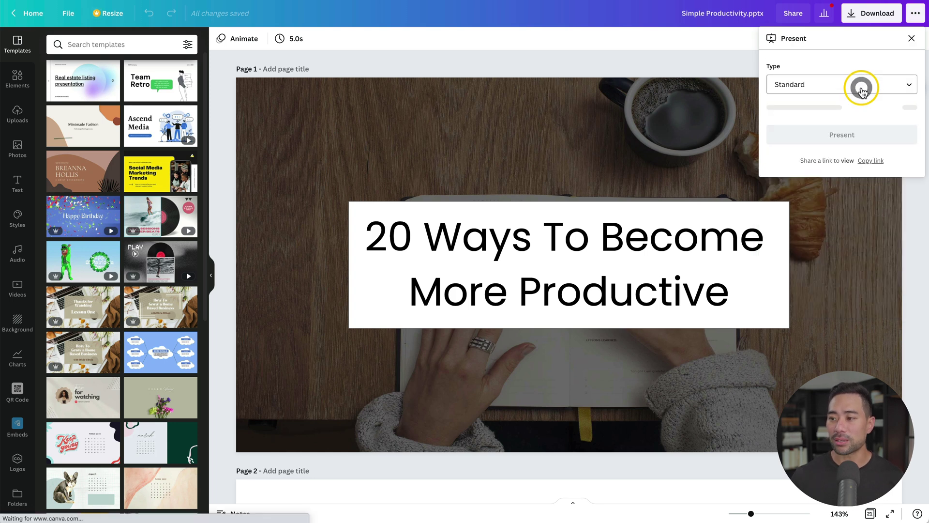
left_click(828, 85)
scroll(823, 174, "down", 2)
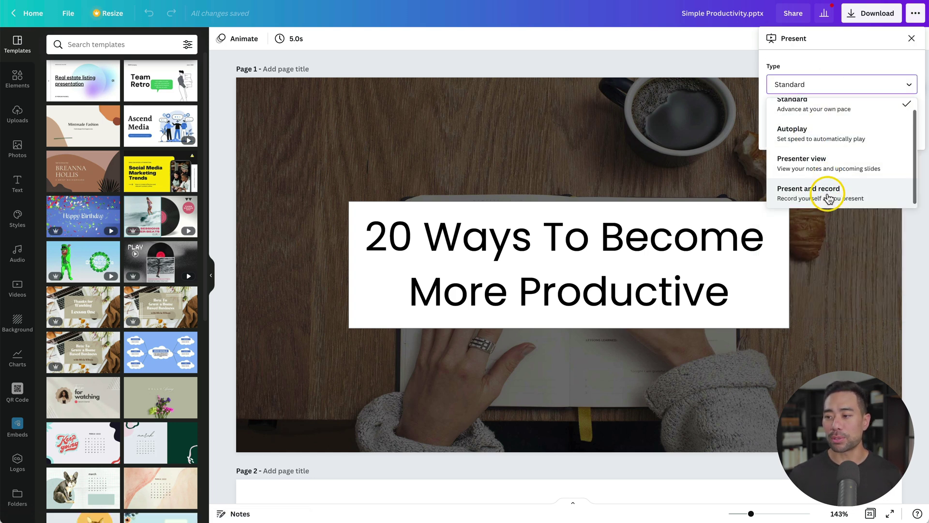
scroll(866, 126, "up", 1)
scroll(866, 130, "down", 1)
scroll(866, 126, "up", 1)
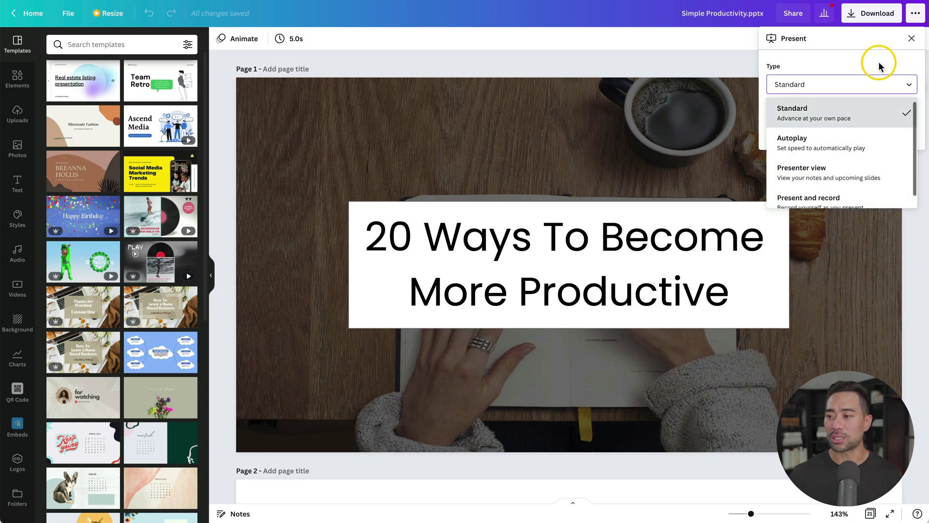
left_click(861, 93)
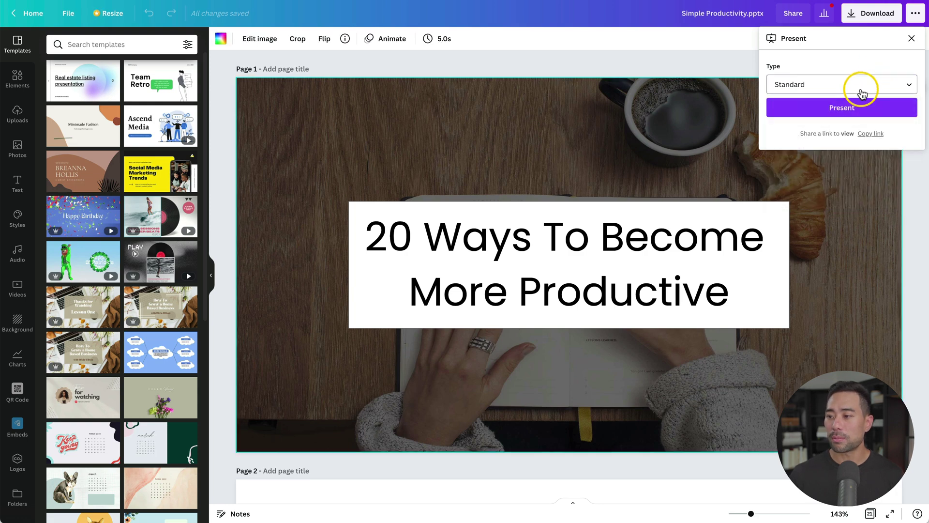
left_click(805, 108)
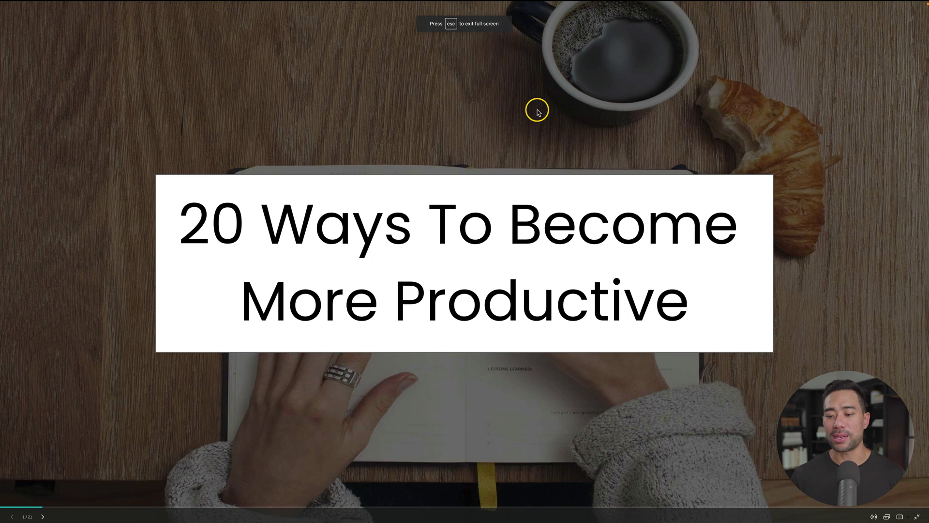
Advance the slideshow from the title slide to the Tip #1 slide.
left_click(43, 518)
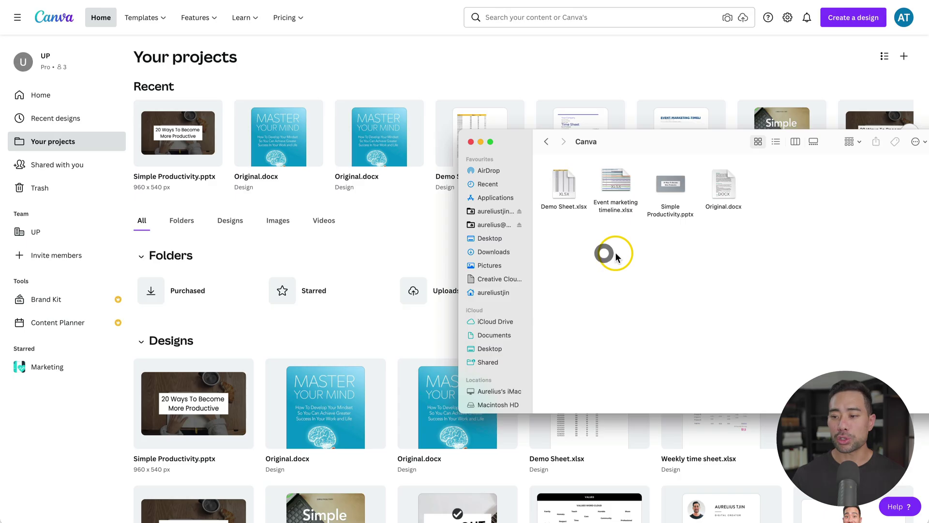
Select Event marketing timeline.xlsx in Finder and drag it into Canva's designs to upload it.
left_click_drag(612, 253, 564, 169)
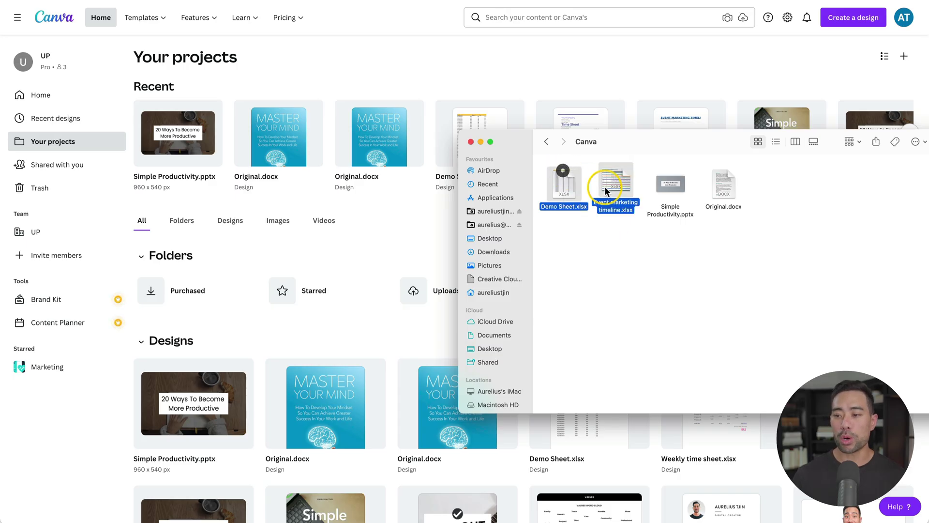
left_click(606, 216)
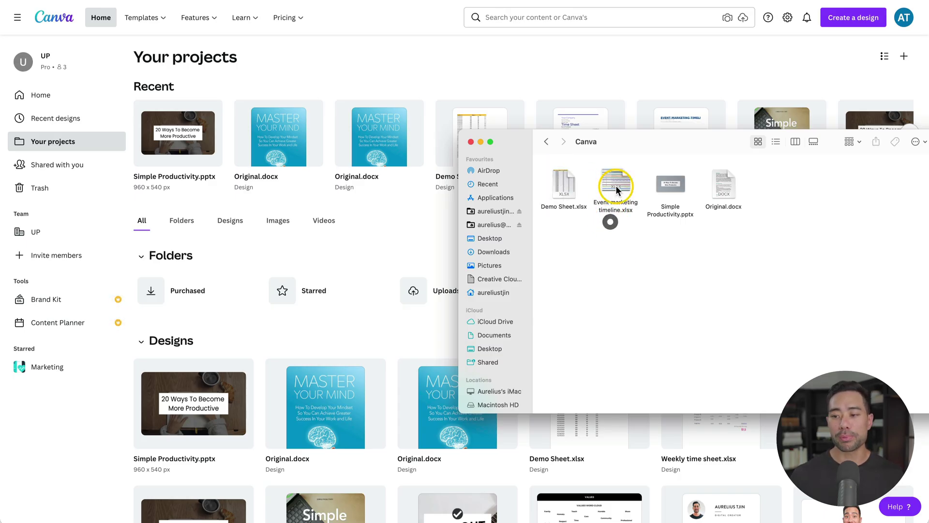
left_click(562, 189)
left_click(602, 260)
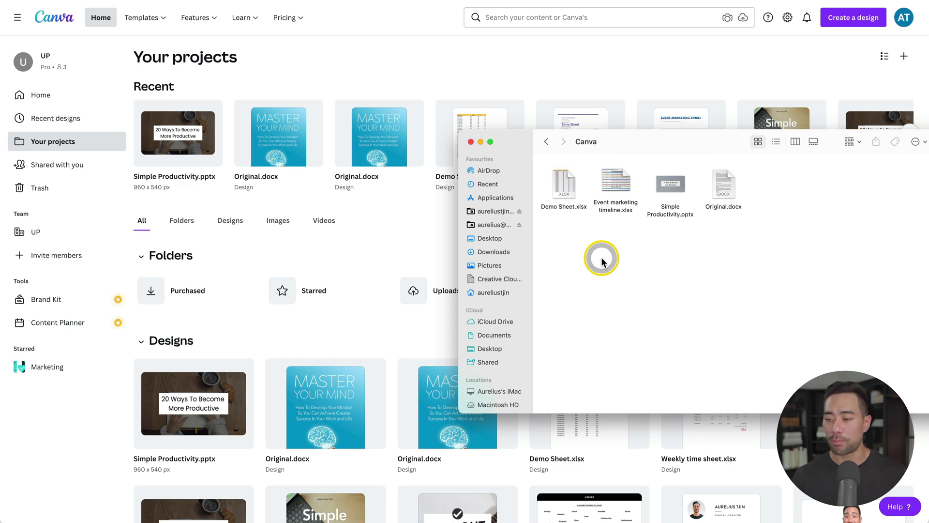
left_click_drag(617, 182, 398, 269)
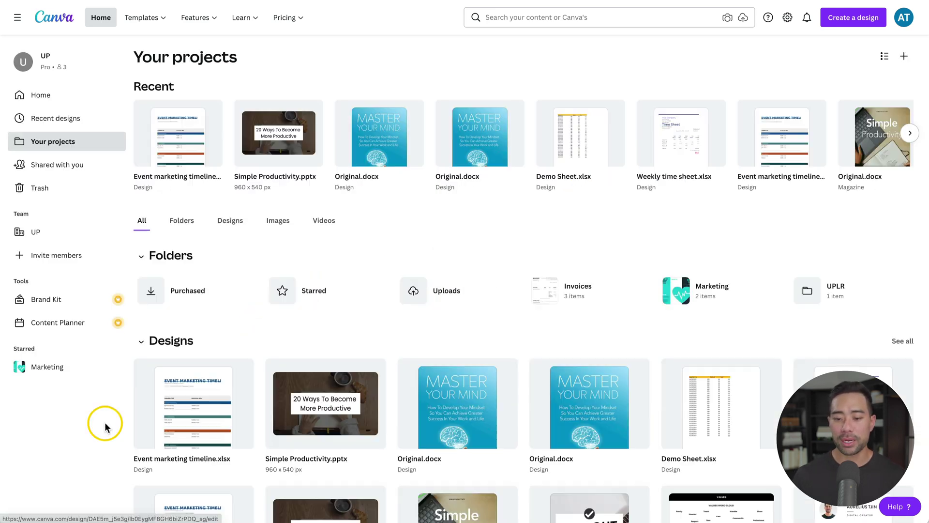
Open the new Event marketing timeline design and scroll through its table pages.
left_click(198, 416)
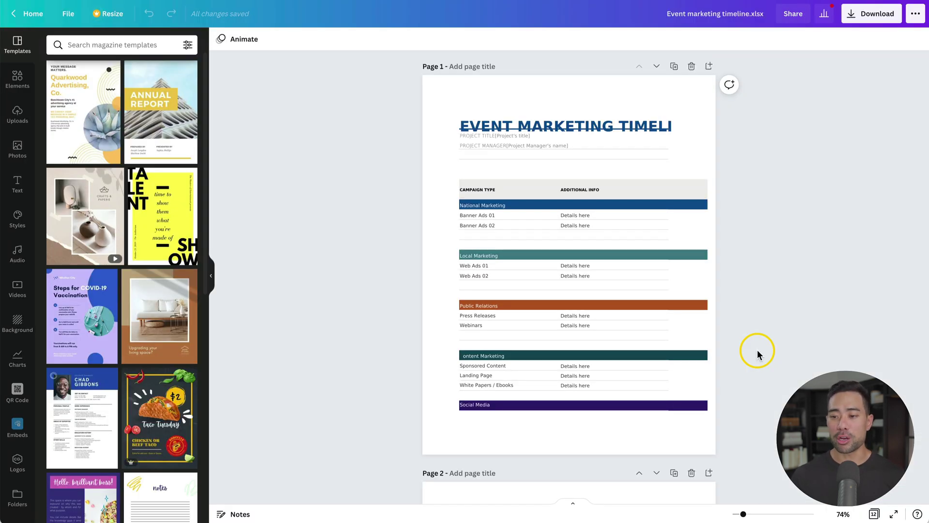
scroll(676, 326, "down", 1)
scroll(676, 326, "up", 1)
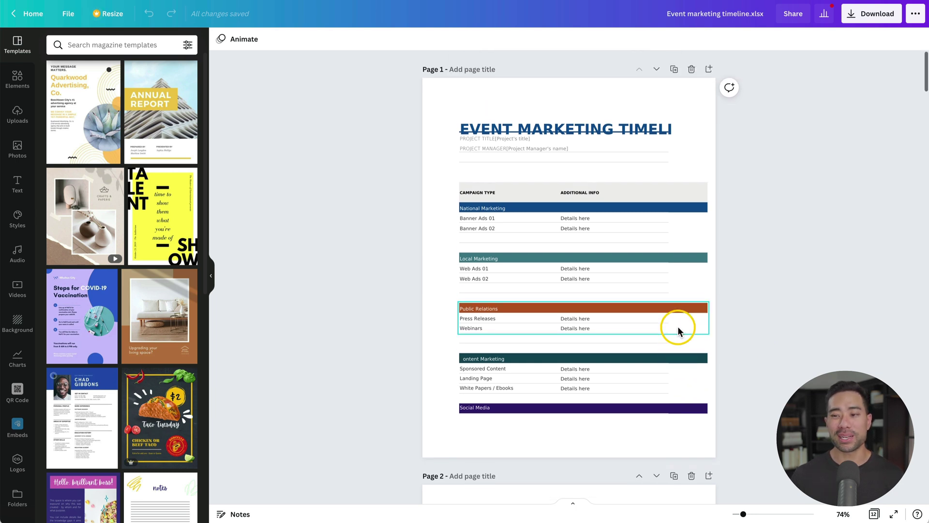
scroll(621, 268, "down", 5)
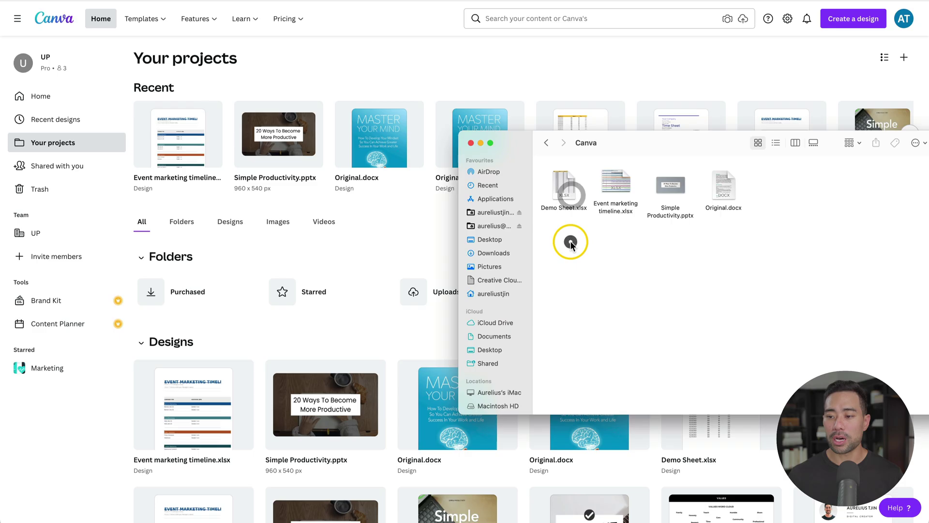
Pick Demo Sheet.xlsx for import and select its table's Date column text box for editing.
left_click(564, 192)
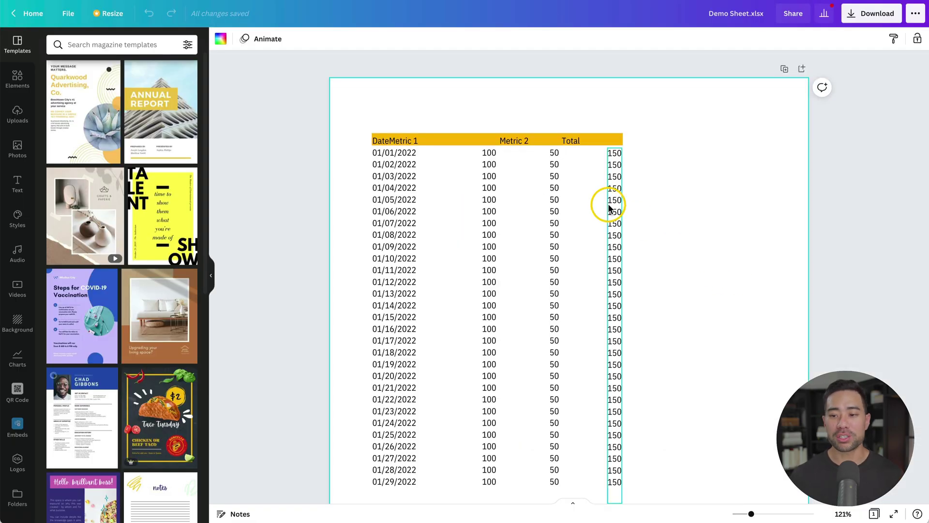
left_click(401, 140)
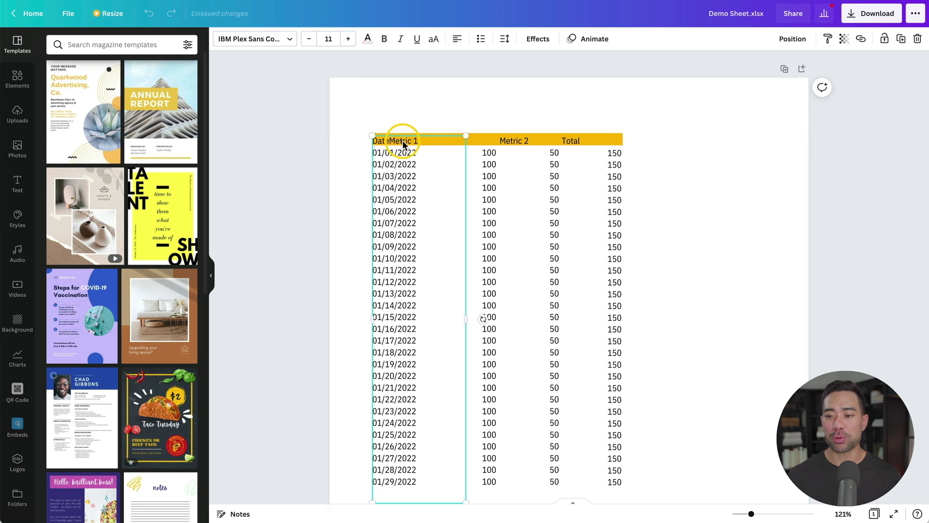